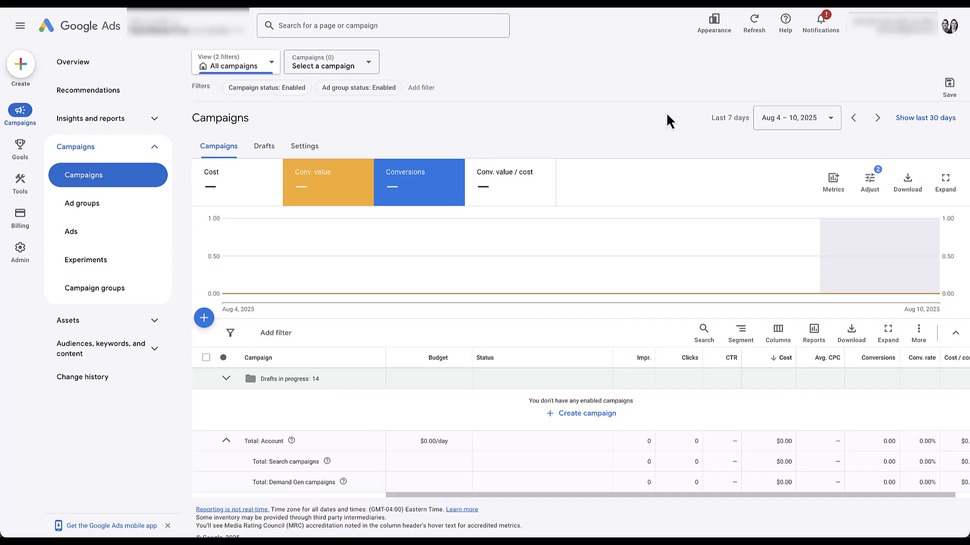
Step: Create a new campaign without guidance and choose the Demand Gen campaign type
left_click(204, 318)
left_click(299, 329)
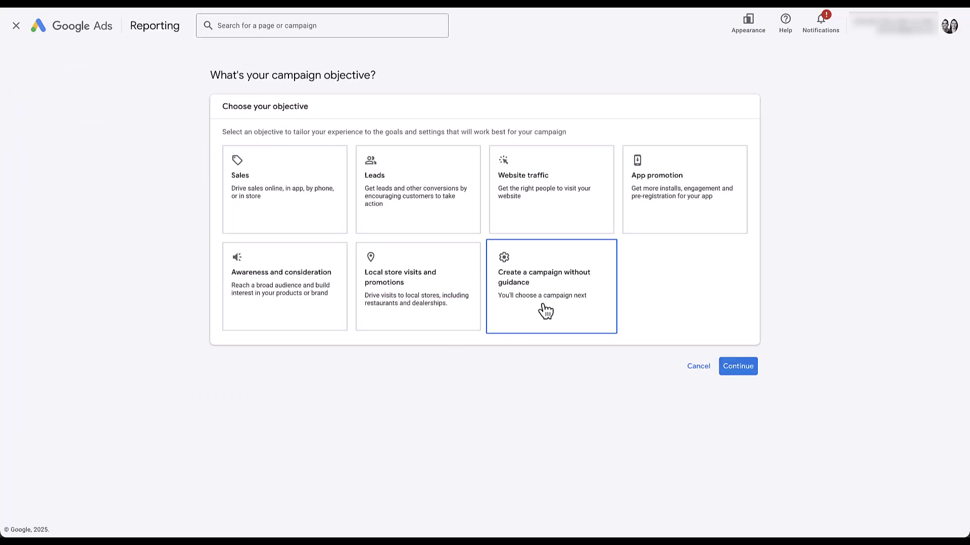
left_click(546, 311)
scroll(546, 311, "down", 3)
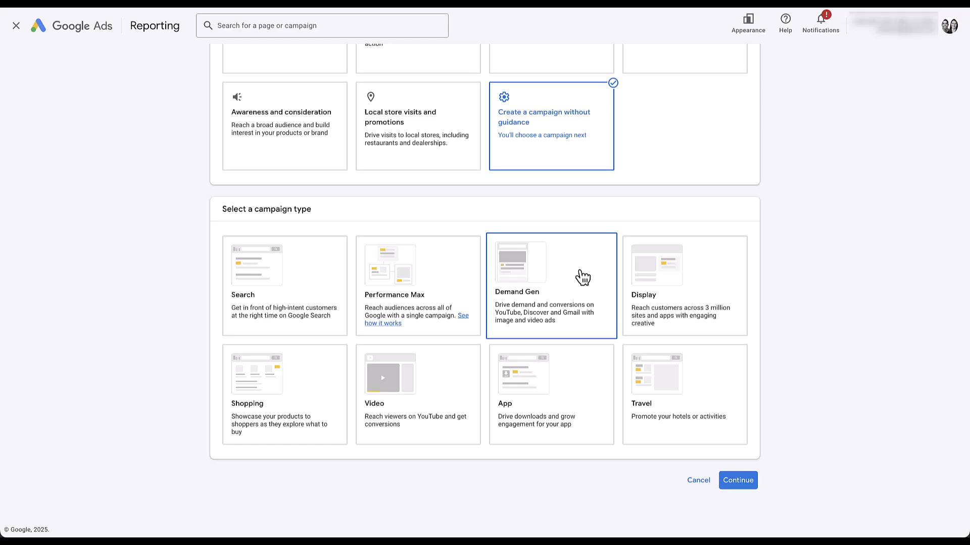
left_click(583, 277)
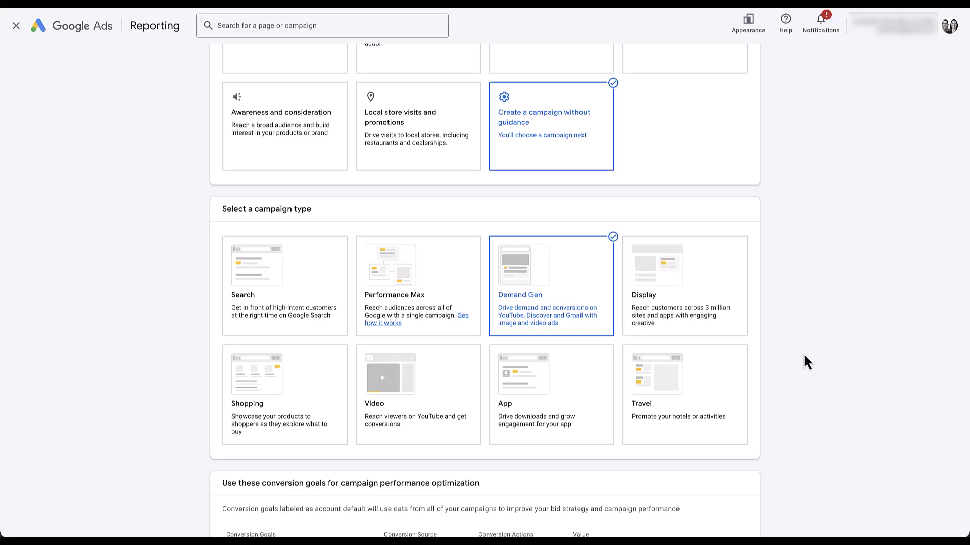
scroll(804, 356, "down", 7)
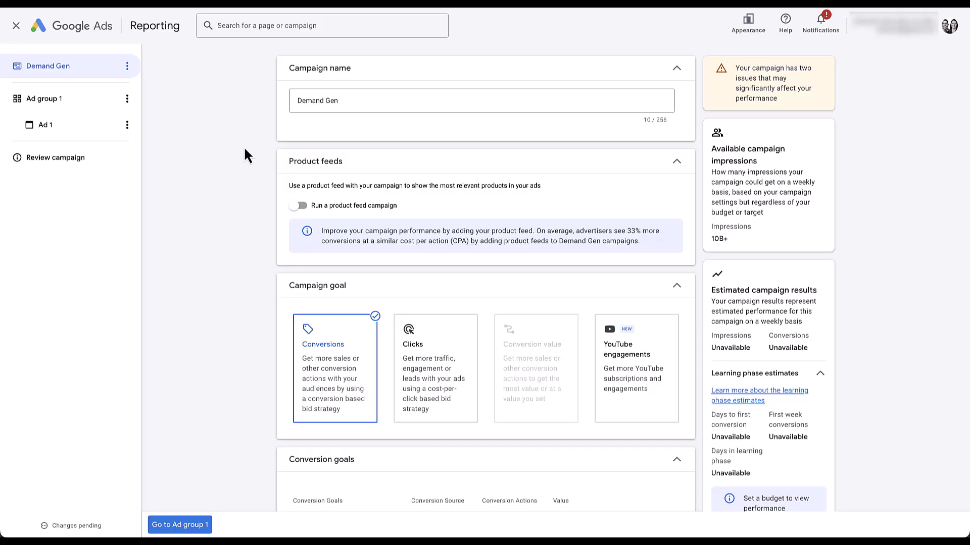
Step: In Ad group 1, begin a new audience from the Add an audience picker
left_click(97, 107)
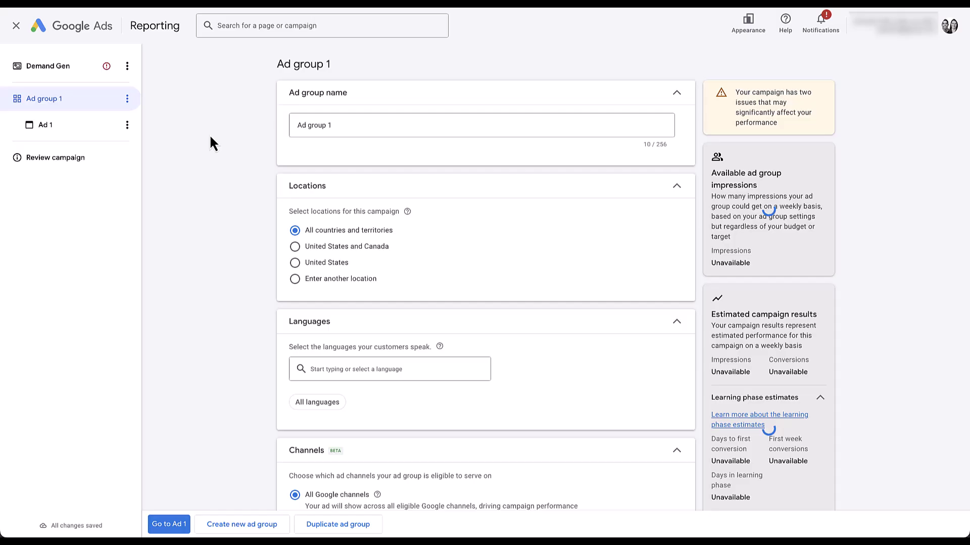
scroll(210, 137, "down", 7)
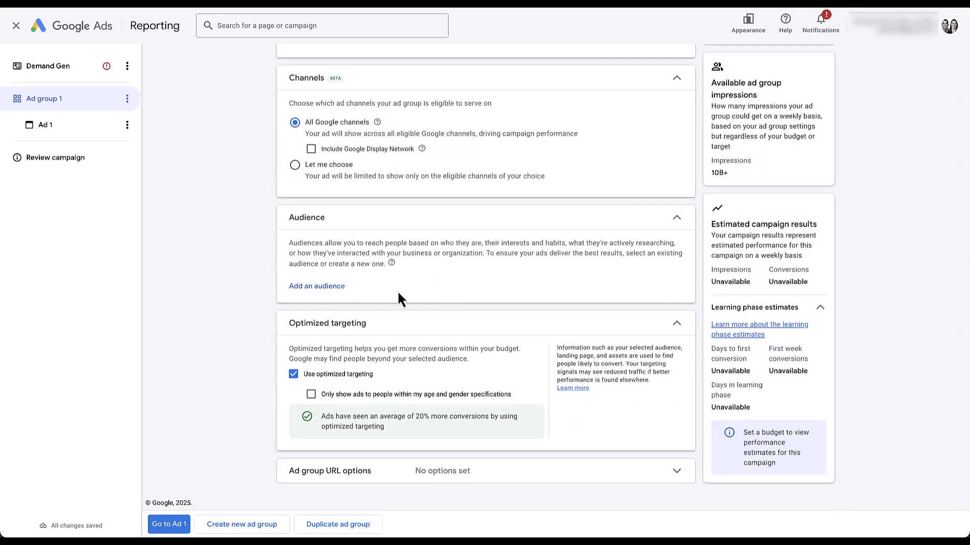
left_click(316, 296)
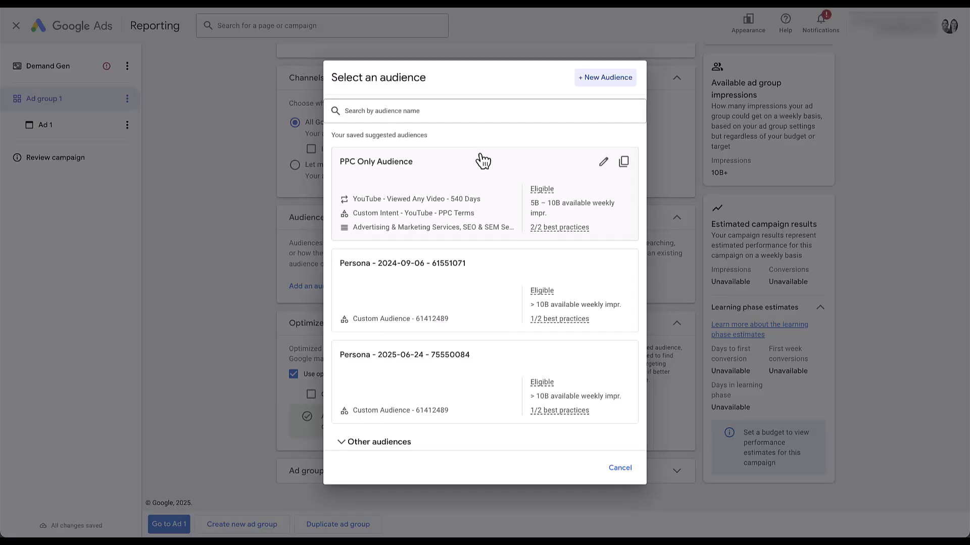
left_click(608, 81)
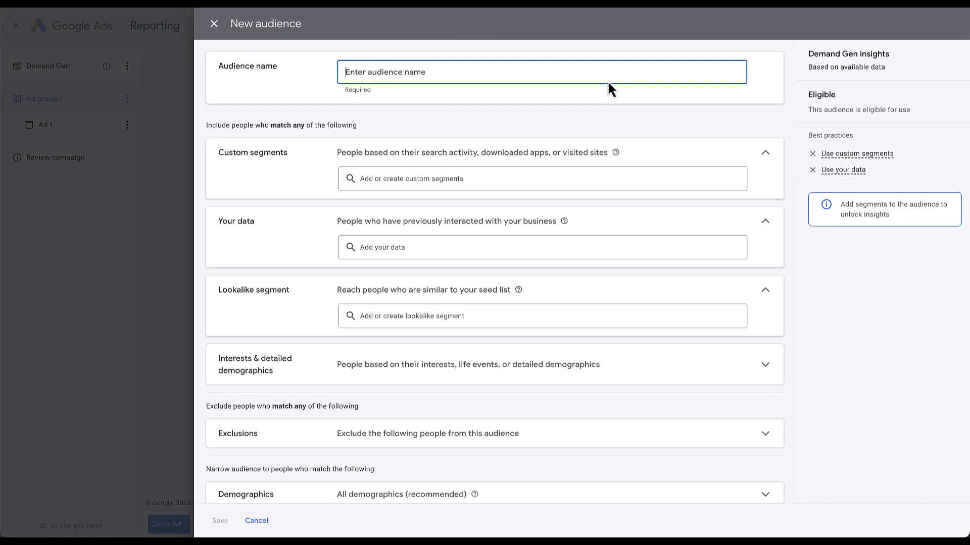
Step: Name the audience 'Lookalike Example' and bring up the lookalike segment search
type("Lookalike Example")
left_click(589, 125)
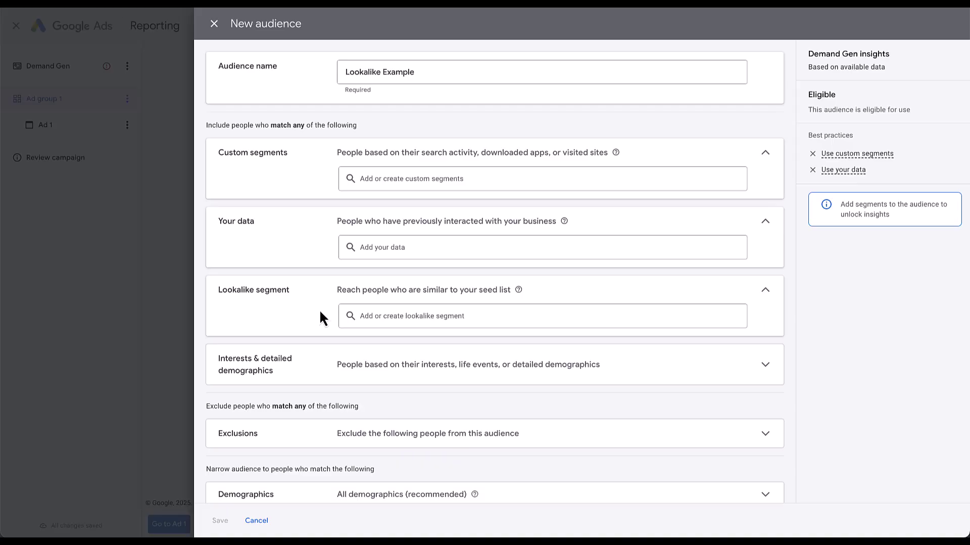
left_click(388, 316)
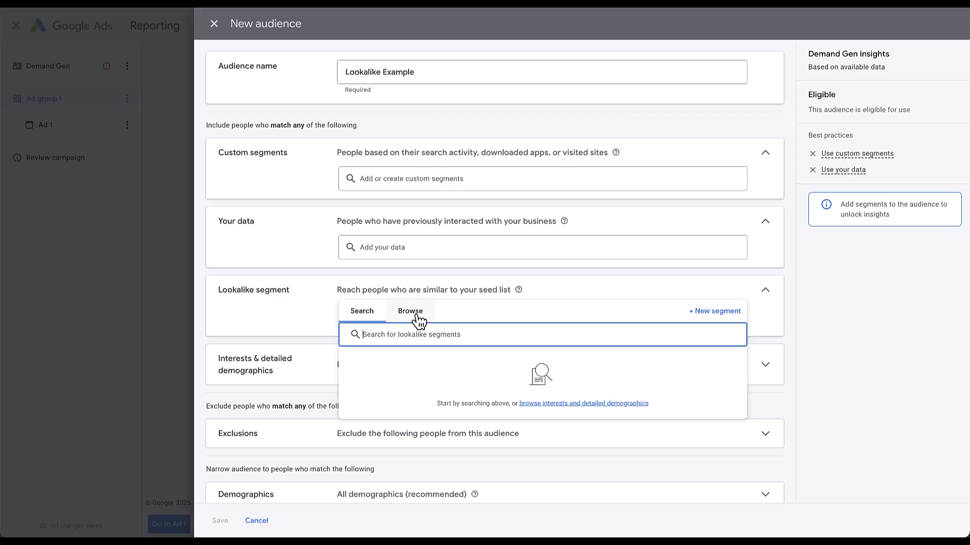
Step: Choose '+ New segment' to create a new lookalike segment
left_click(714, 312)
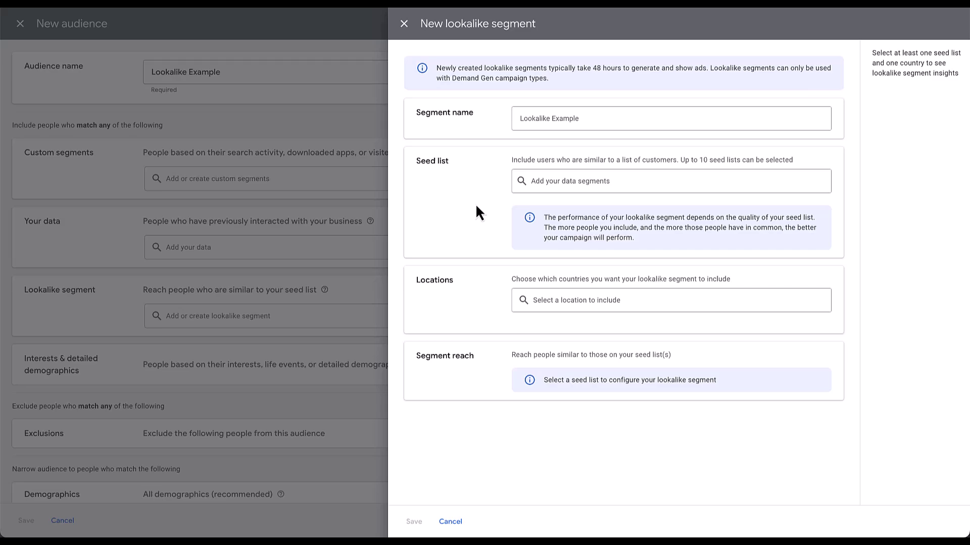
Step: Add Customer List - May 2022, YouTube - Viewed Any Video - 540 Days and All converters as seed lists
left_click(549, 182)
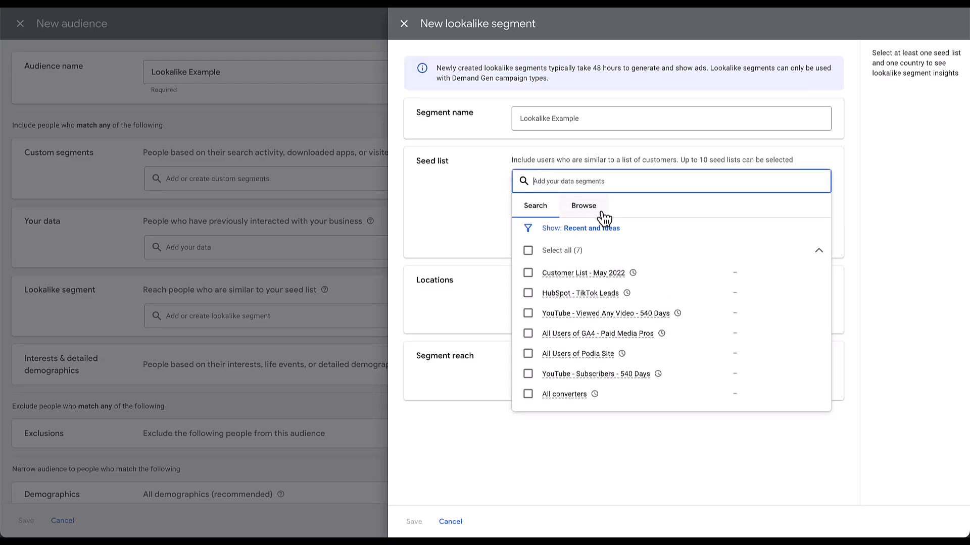
left_click(603, 218)
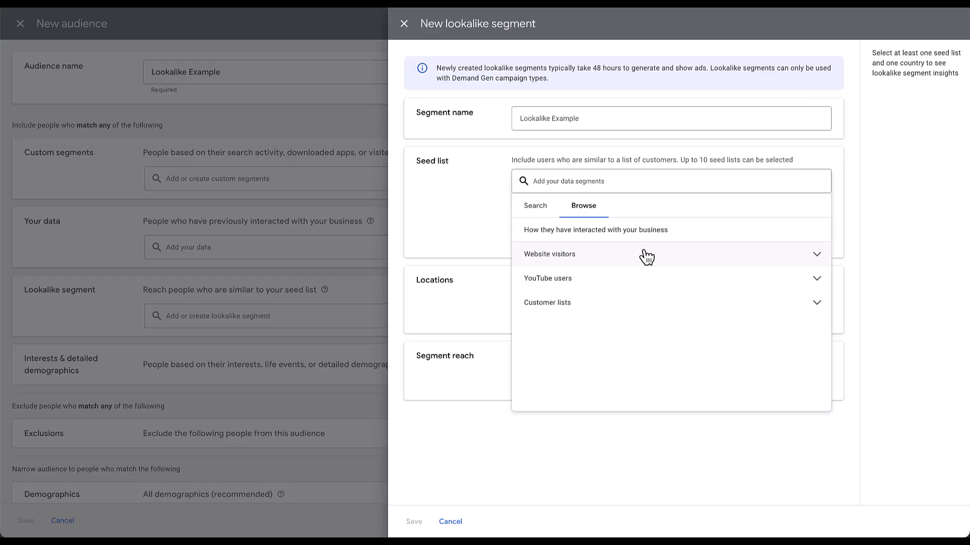
left_click(642, 305)
left_click(540, 327)
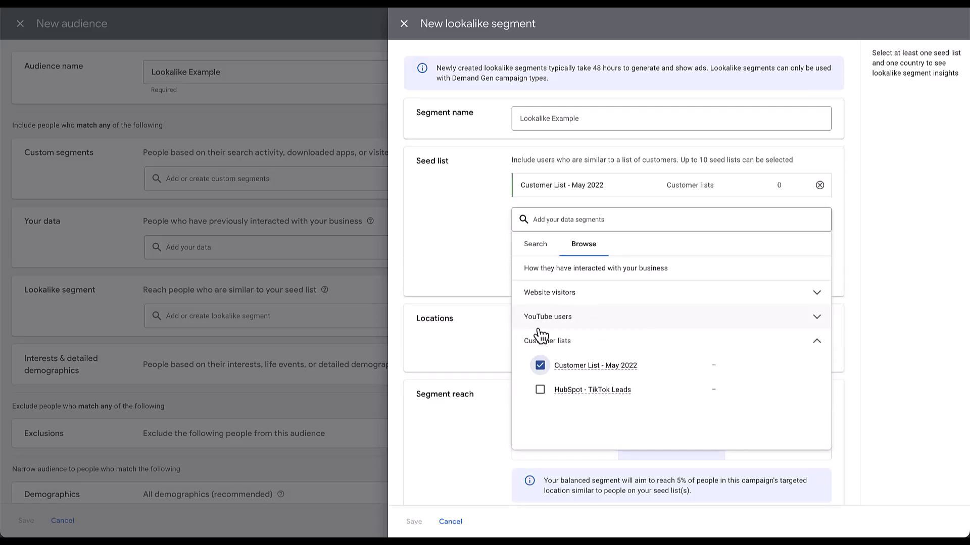
left_click(543, 318)
left_click(540, 341)
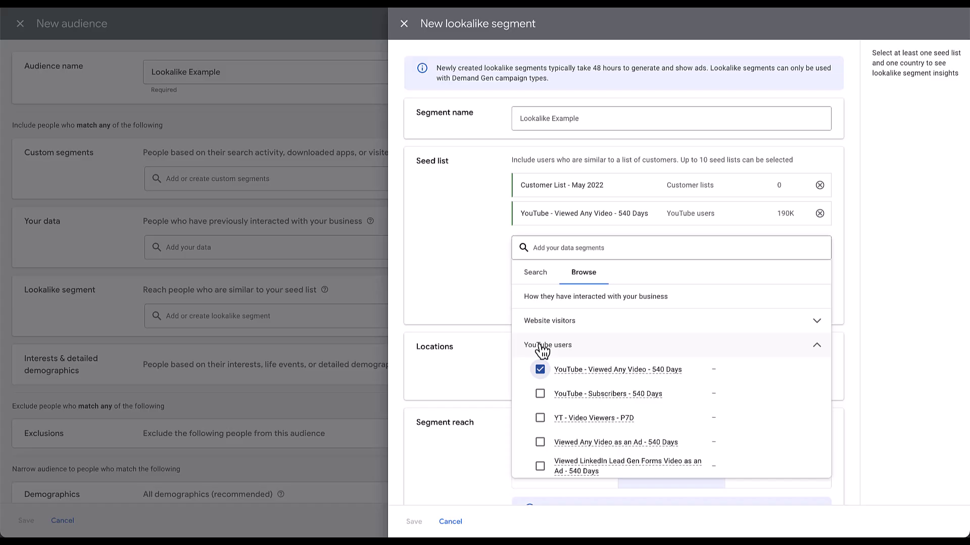
left_click(541, 322)
left_click(540, 394)
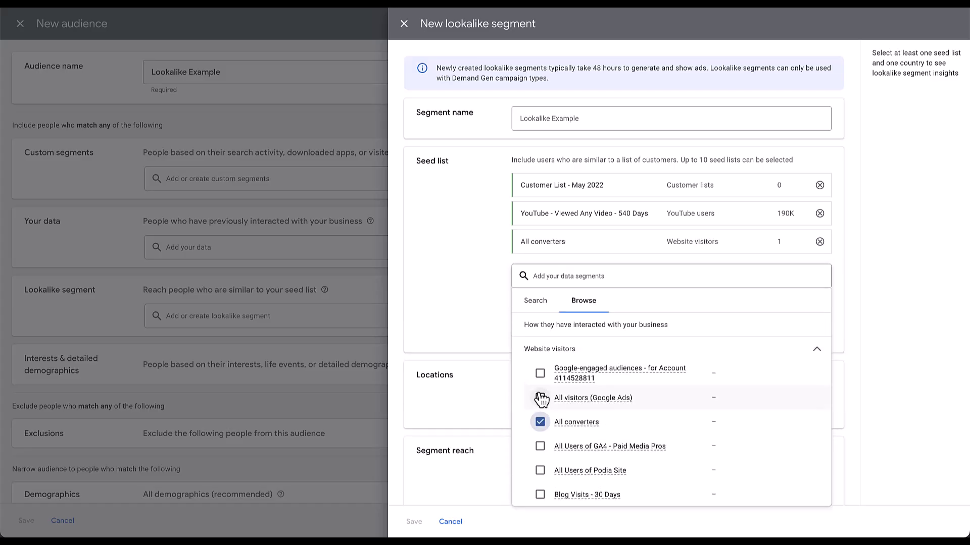
left_click(446, 238)
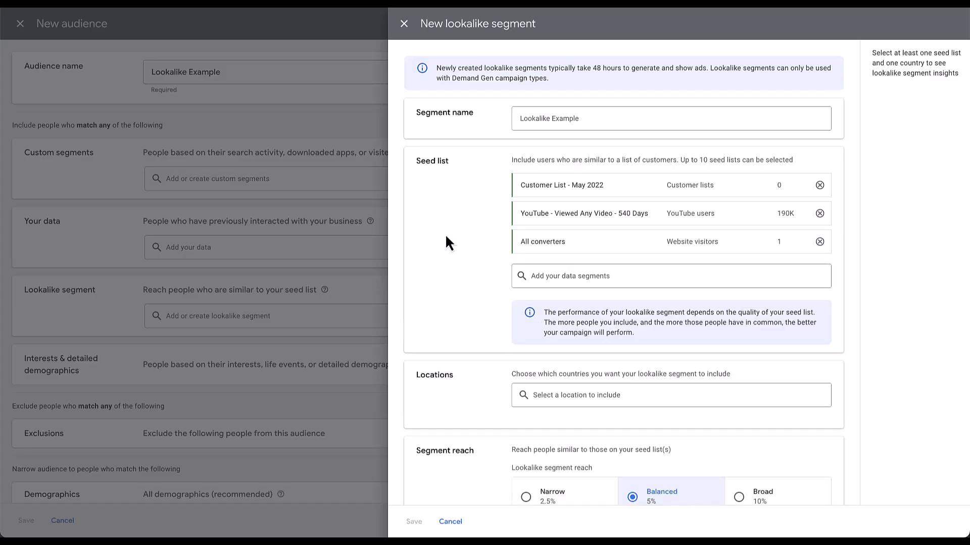
left_click_drag(505, 156, 808, 163)
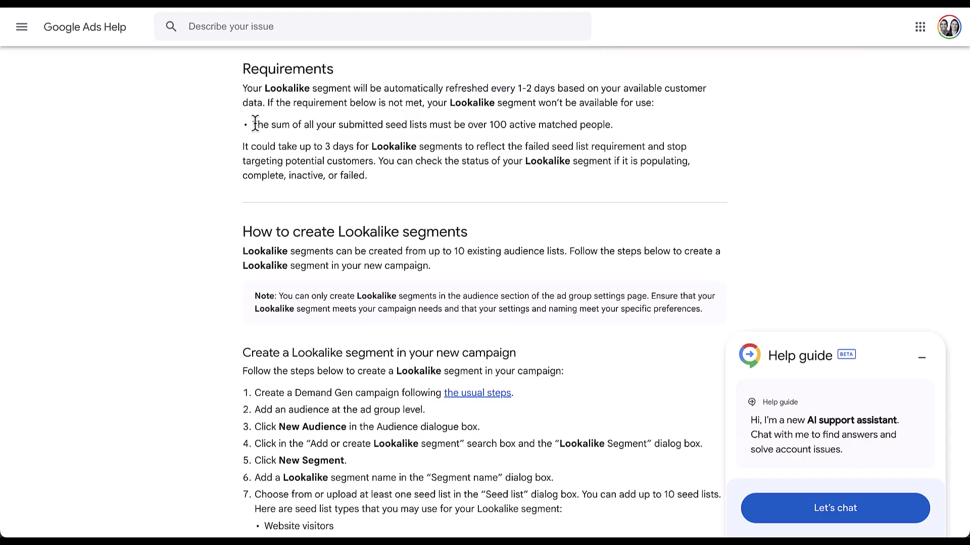
Step: Highlight the help article's rule that seed lists need over 100 active matched people
left_click_drag(252, 127, 618, 127)
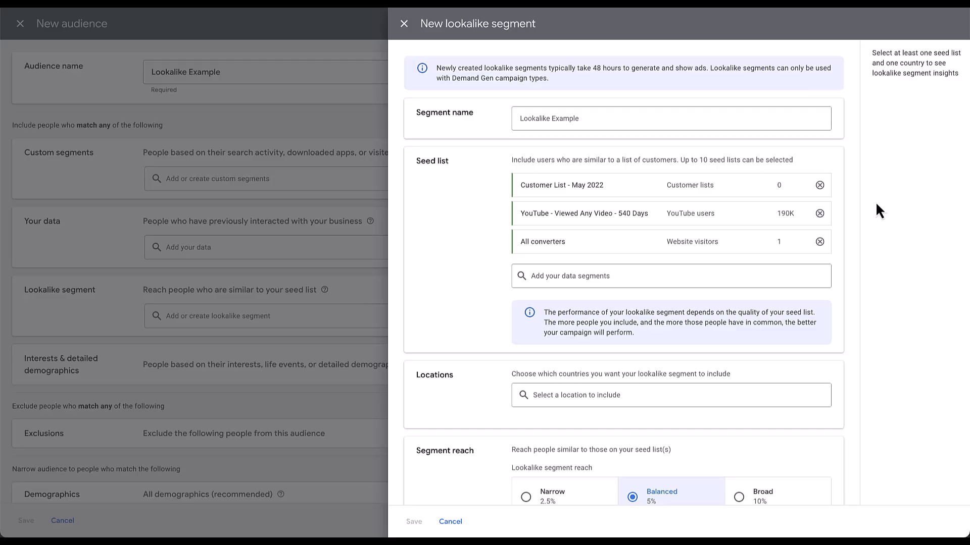
Step: Search 'united' and 'ire' to add United States and Ireland as locations
scroll(835, 260, "down", 2)
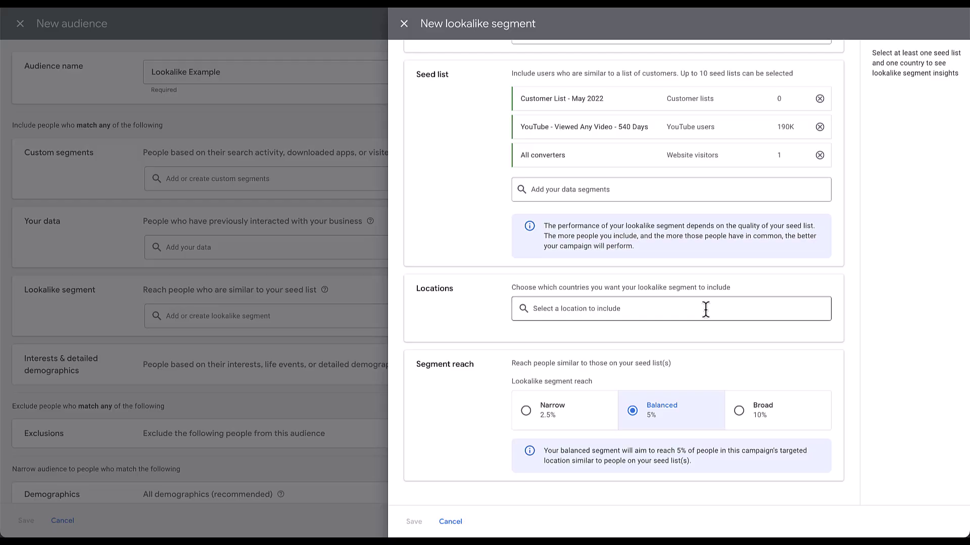
left_click(706, 309)
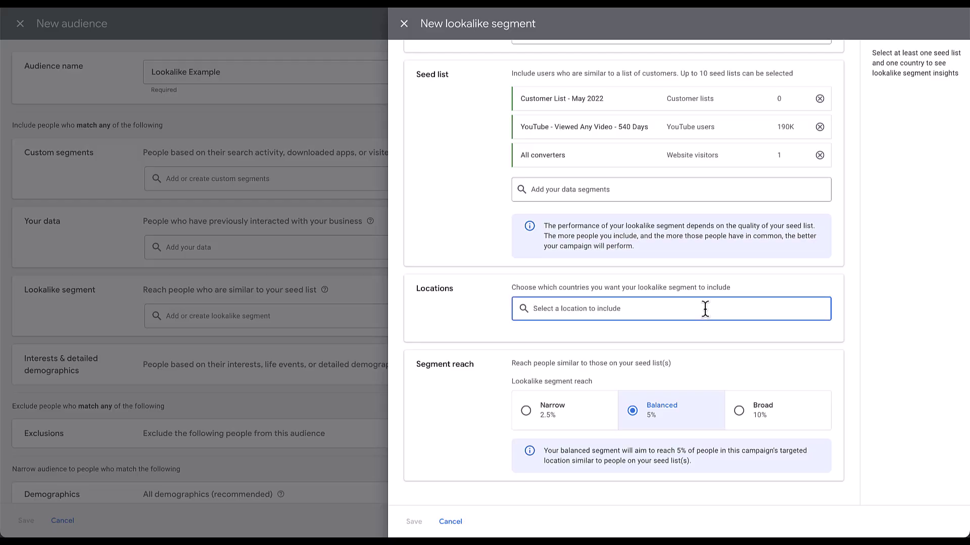
type("united")
left_click(742, 342)
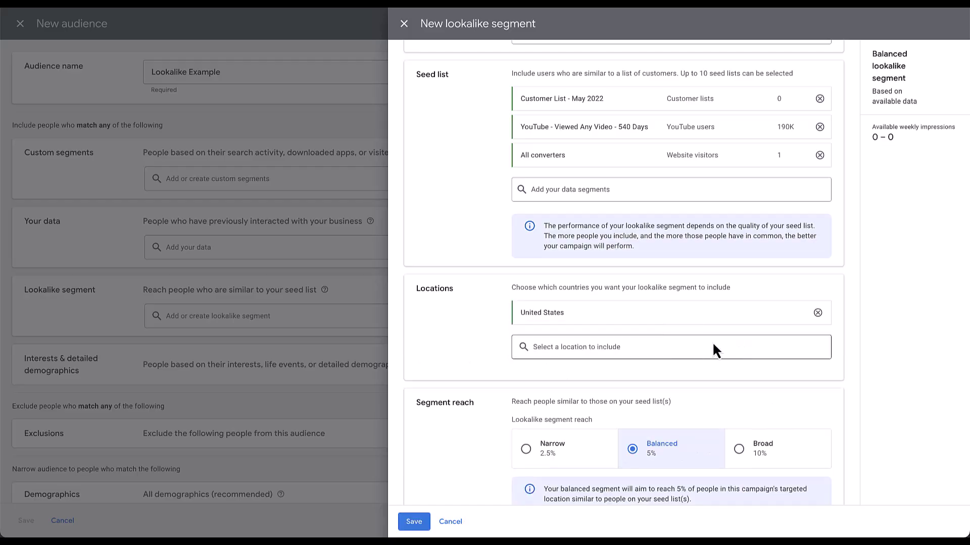
left_click(692, 341)
type("ire")
left_click(744, 382)
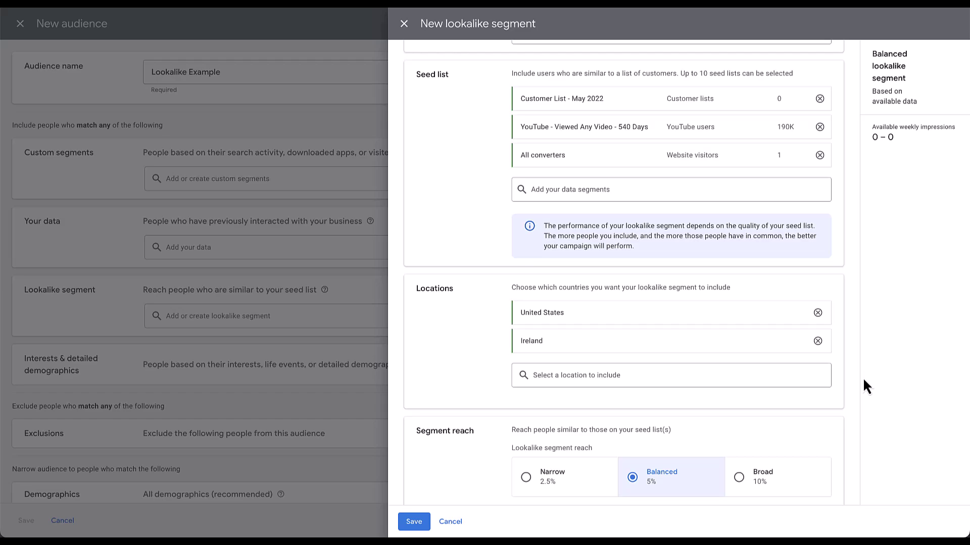
Step: Switch Segment reach to Narrow, covering 2.5% of people in the targeted locations
scroll(847, 386, "down", 2)
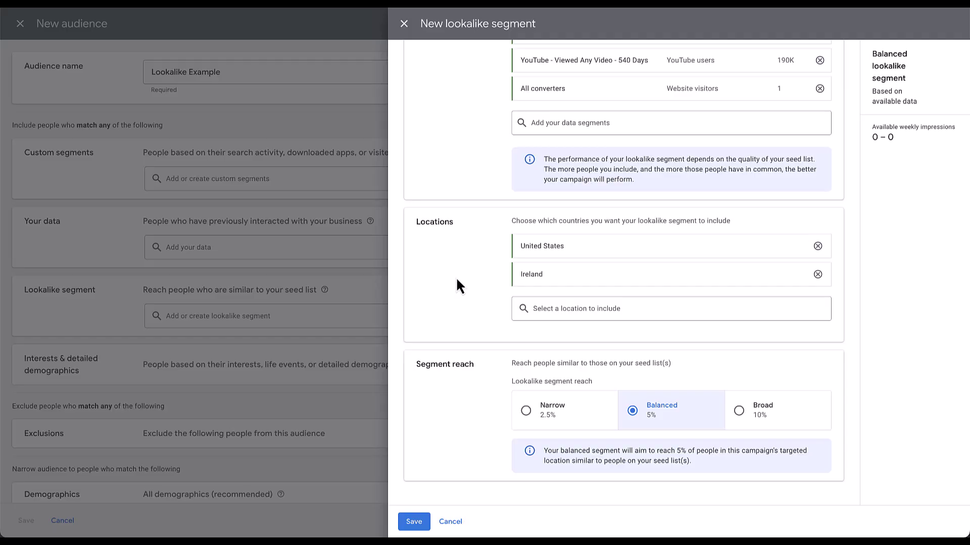
left_click(745, 430)
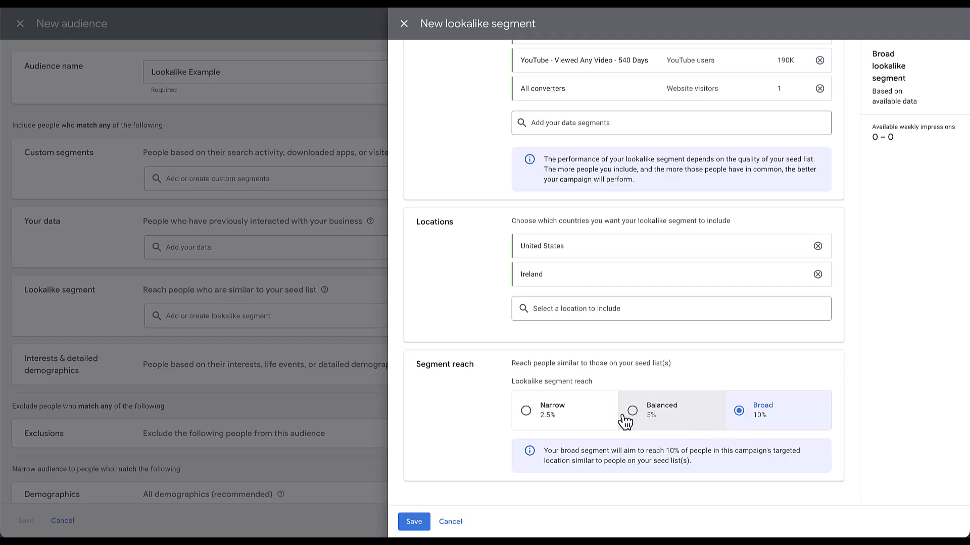
left_click(592, 427)
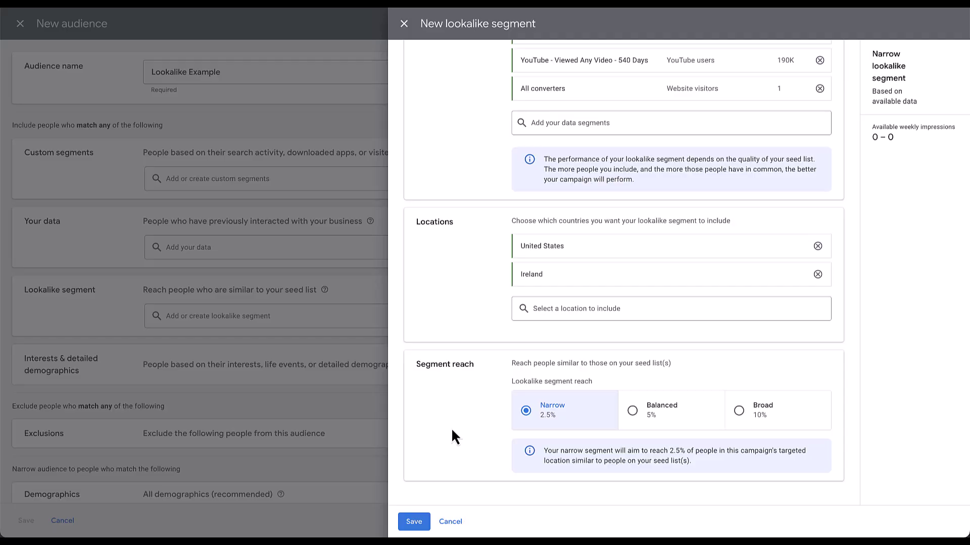
Step: Save the Lookalike Example segment, then save the Lookalike Example audience
left_click(422, 523)
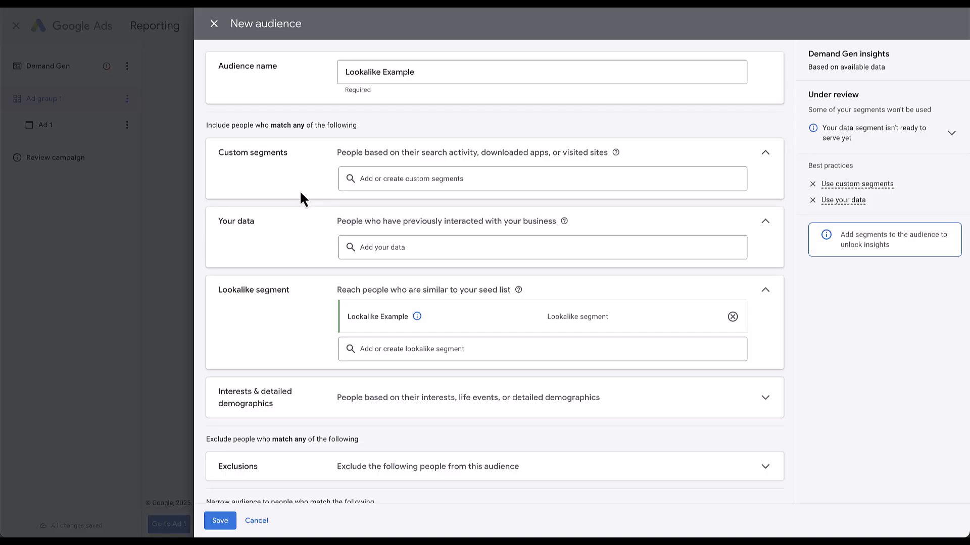
scroll(300, 193, "down", 2)
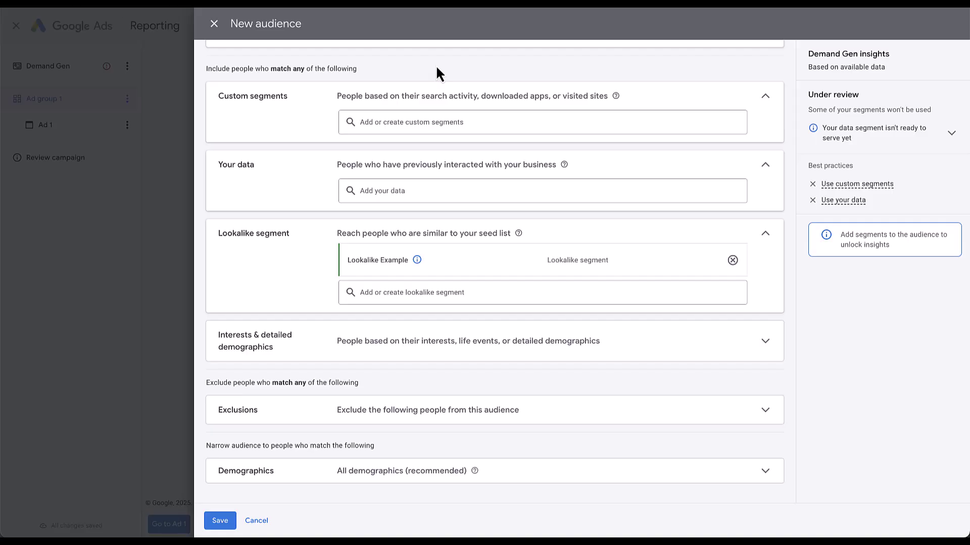
left_click(230, 522)
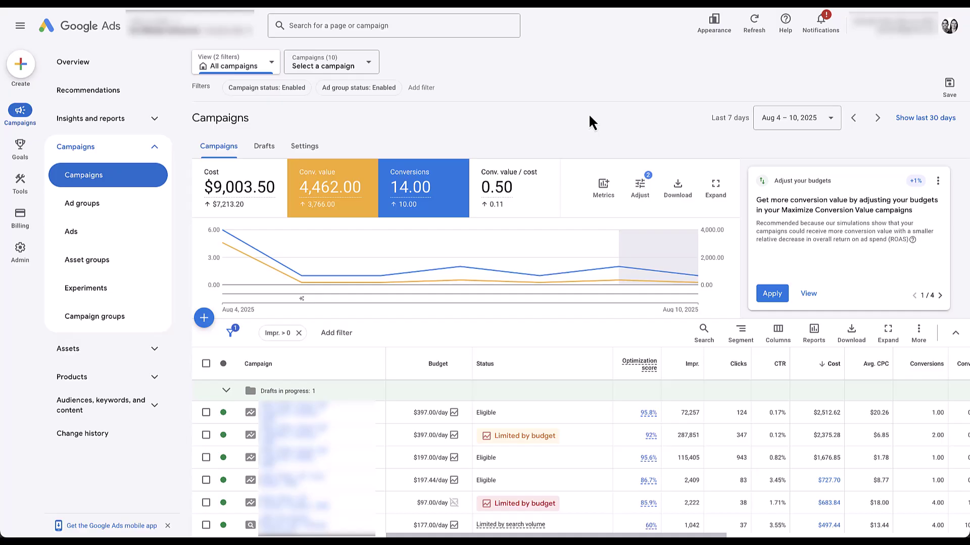
Step: Go to the Audiences page under Audiences, keywords, and content and show the segments table
left_click(136, 406)
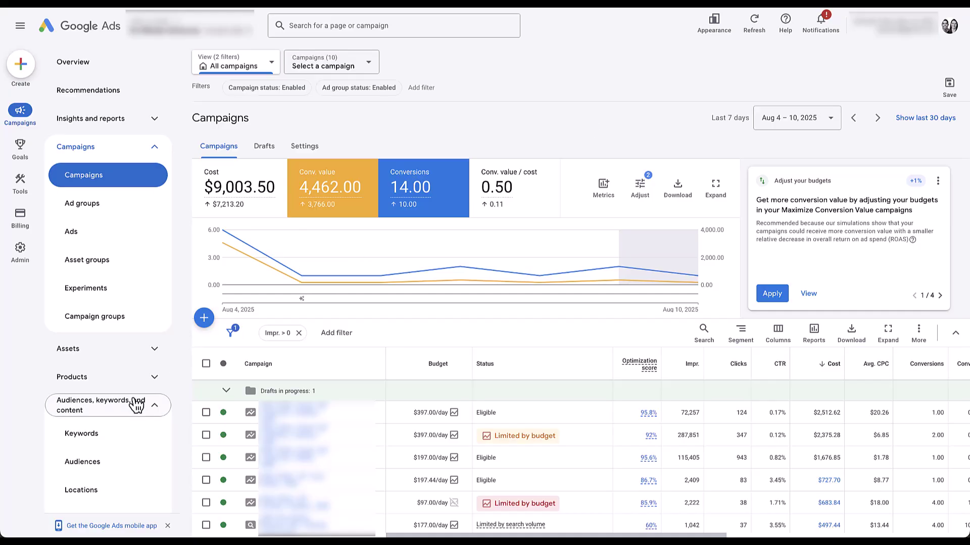
left_click(117, 462)
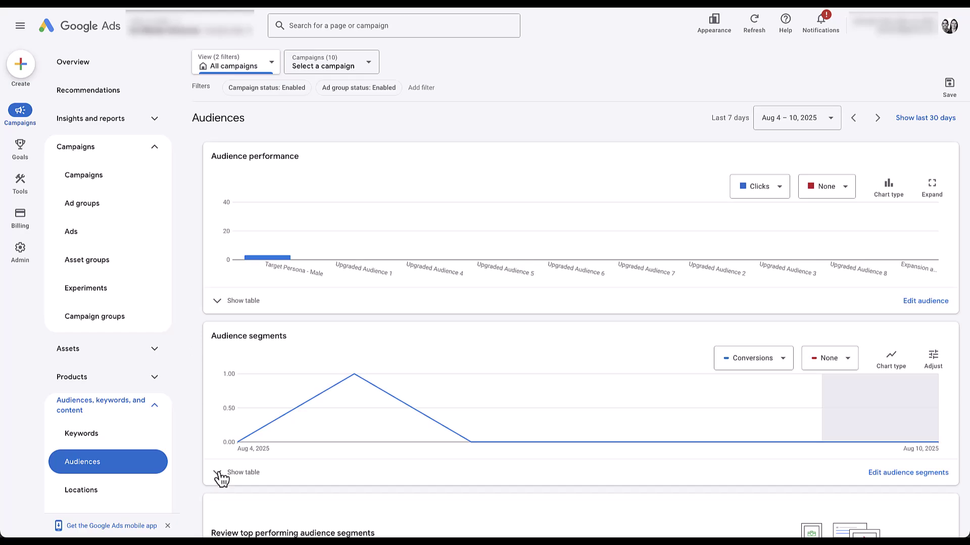
left_click(220, 475)
scroll(196, 471, "down", 5)
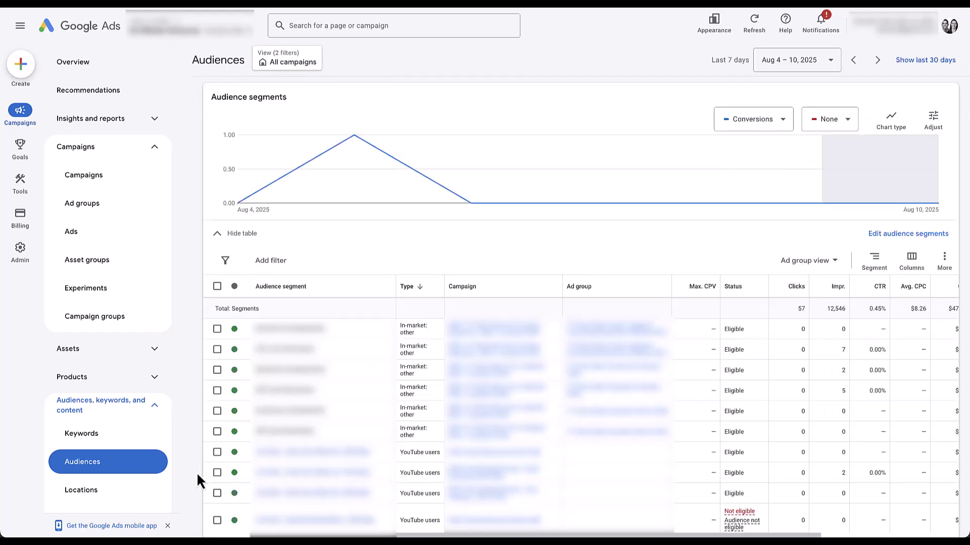
scroll(196, 472, "down", 2)
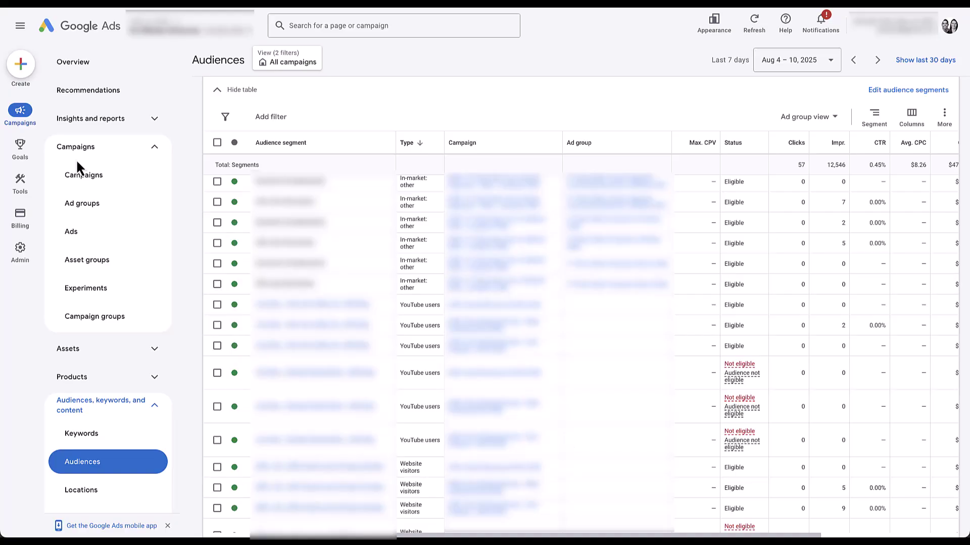
Step: From the Campaigns list, open the $17.77/day Demand Gen campaign's ad groups
left_click(103, 185)
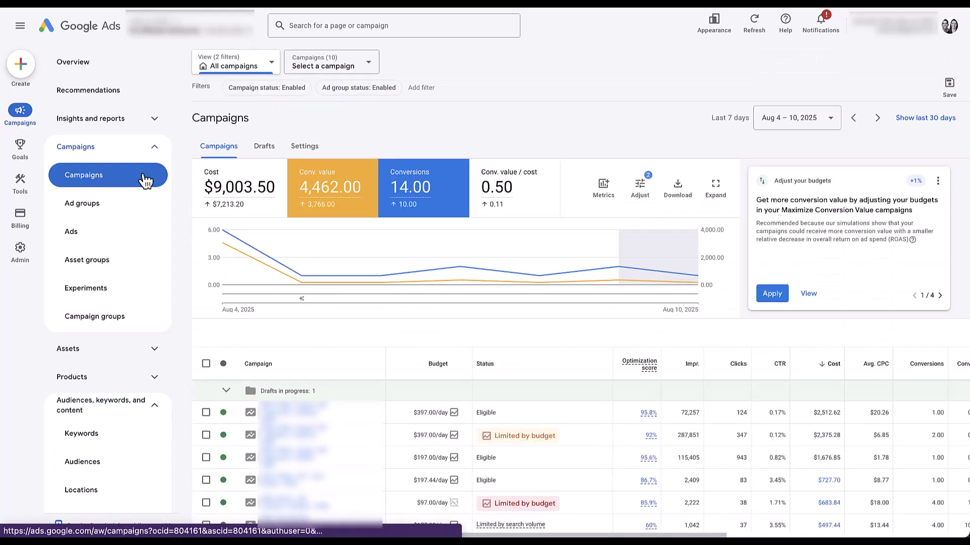
scroll(370, 340, "down", 1)
scroll(371, 339, "down", 4)
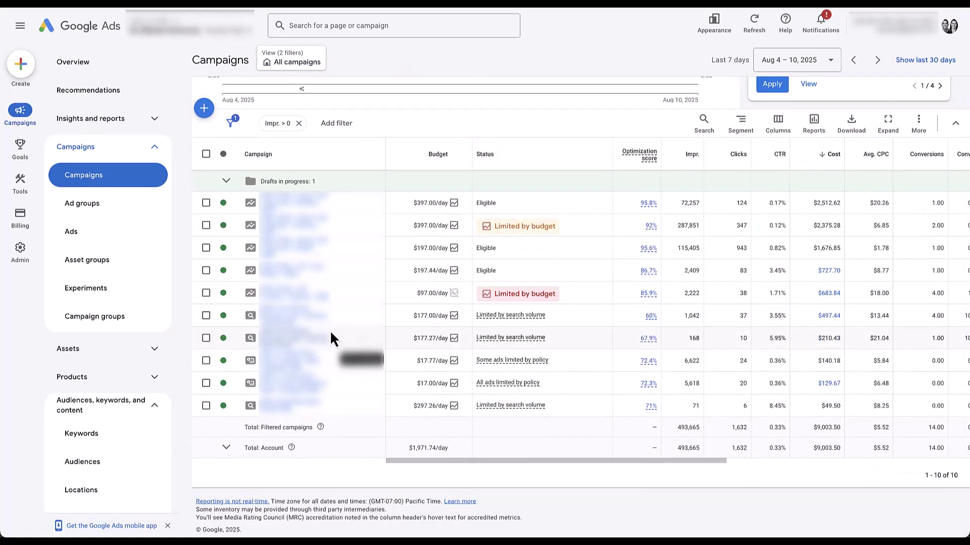
left_click(291, 357)
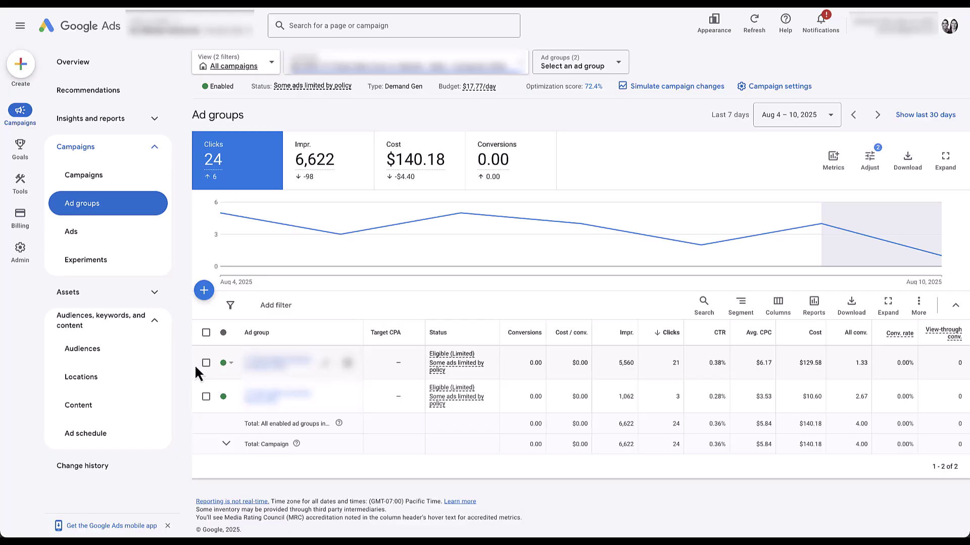
Step: Open the predefined Audiences report from Reports for this campaign's ad groups
left_click(815, 309)
mouse_move(818, 335)
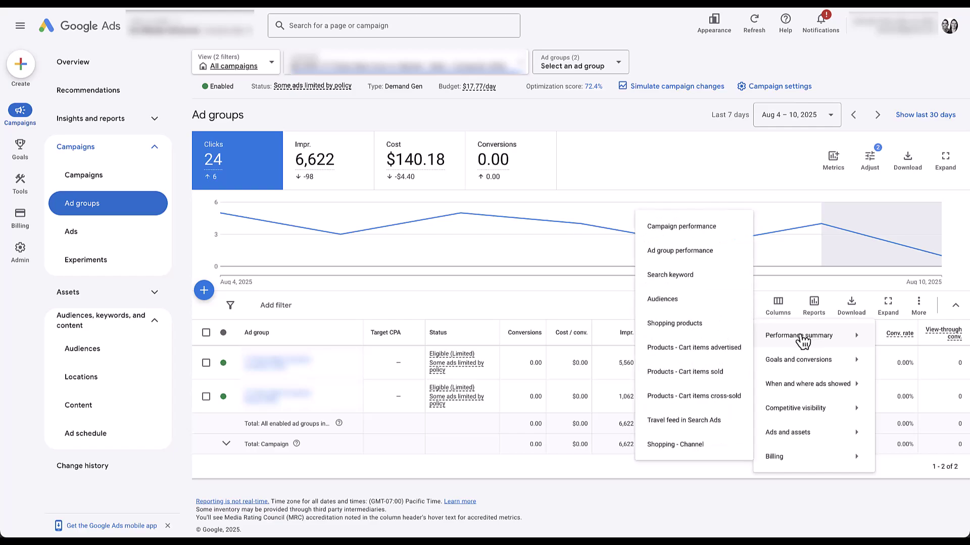
left_click(676, 303)
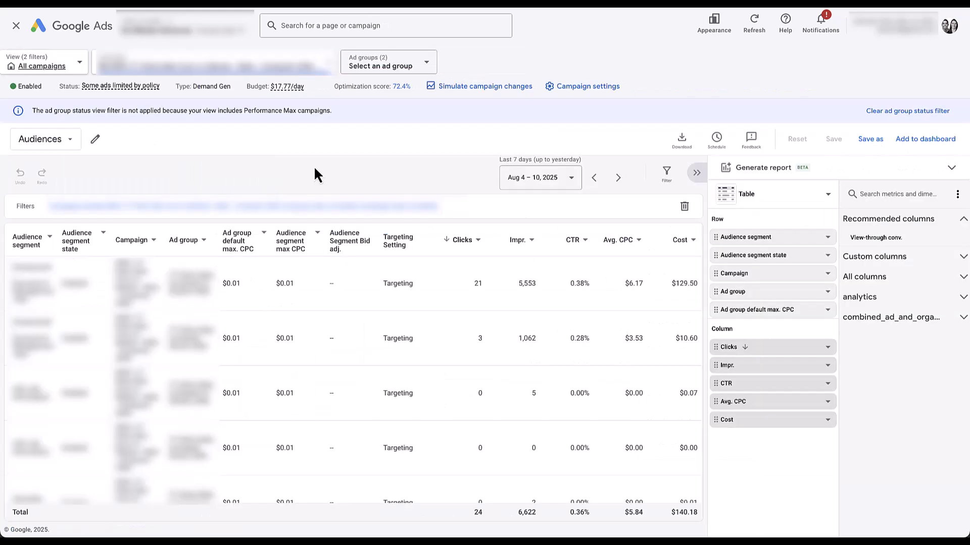